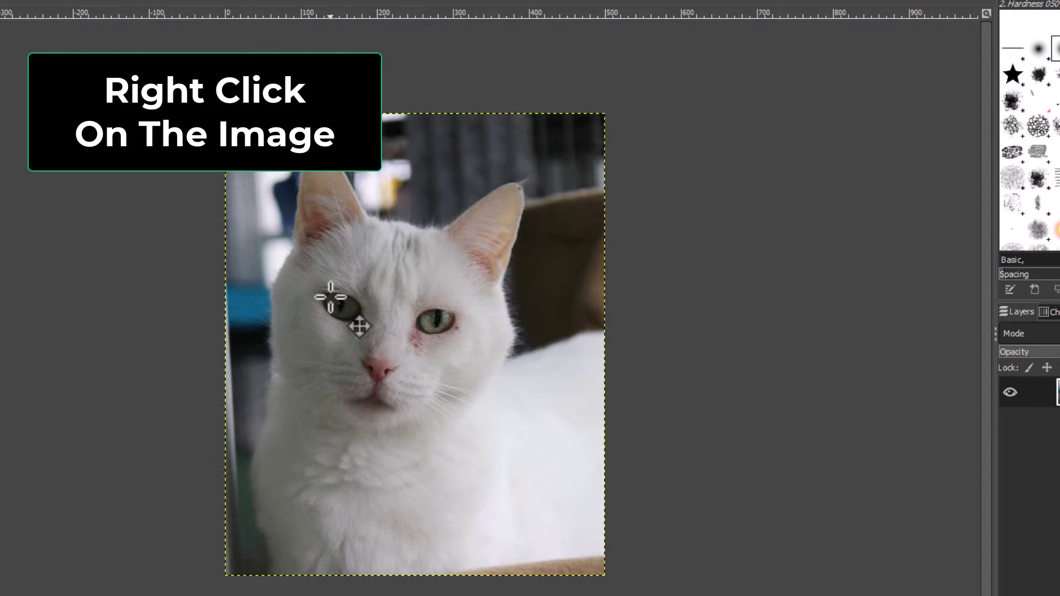
# - Bring up the image's context menu on the cat photo
pyautogui.rightClick(330, 297)
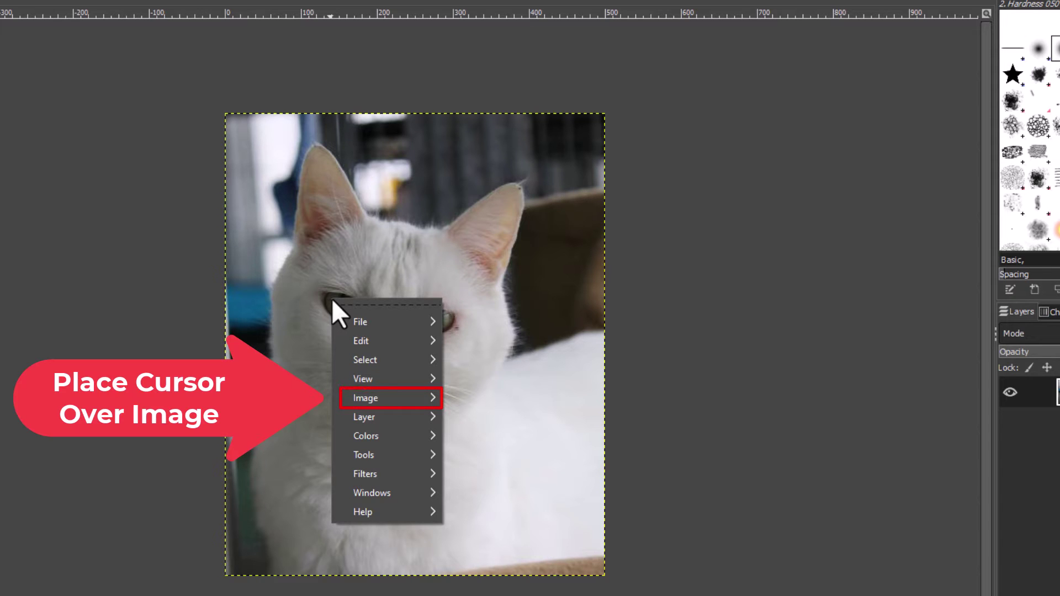
pyautogui.moveTo(365, 398)
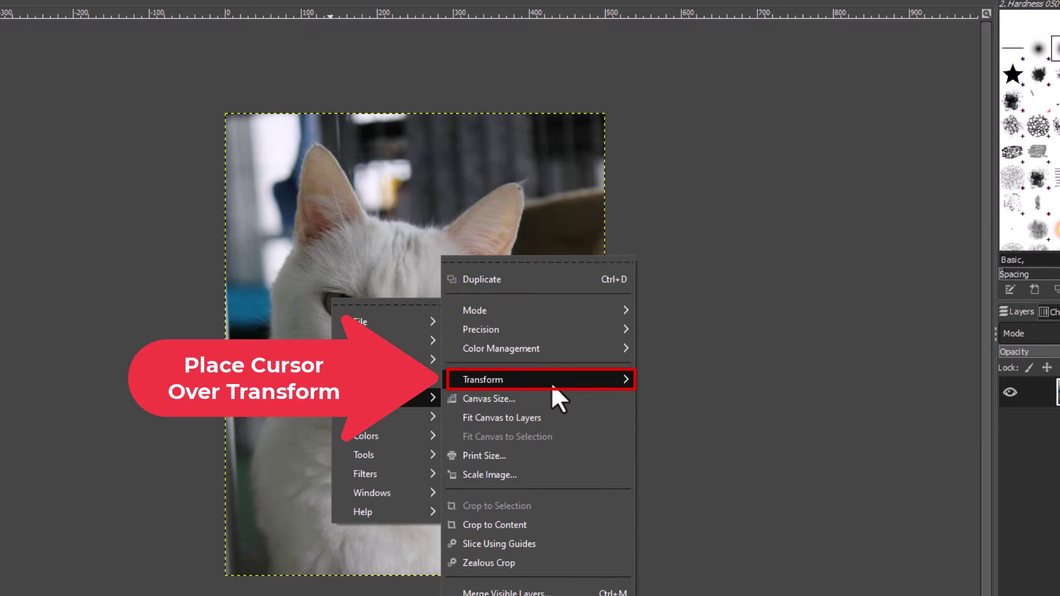
pyautogui.moveTo(535, 379)
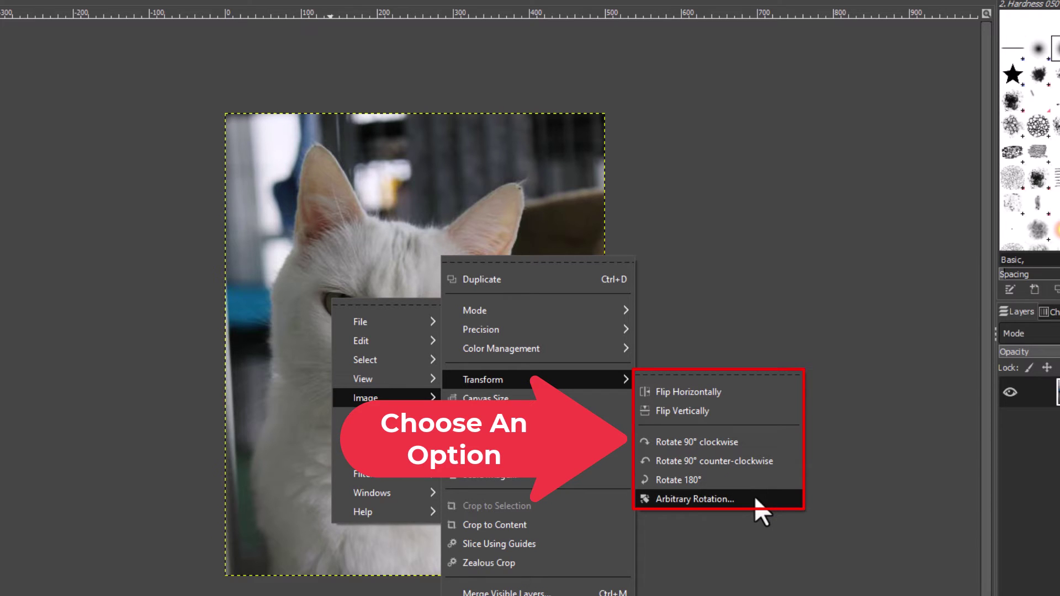
# - Preview arbitrary rotations of about -13 and -17 degrees, leaving the photo upright
pyautogui.click(712, 498)
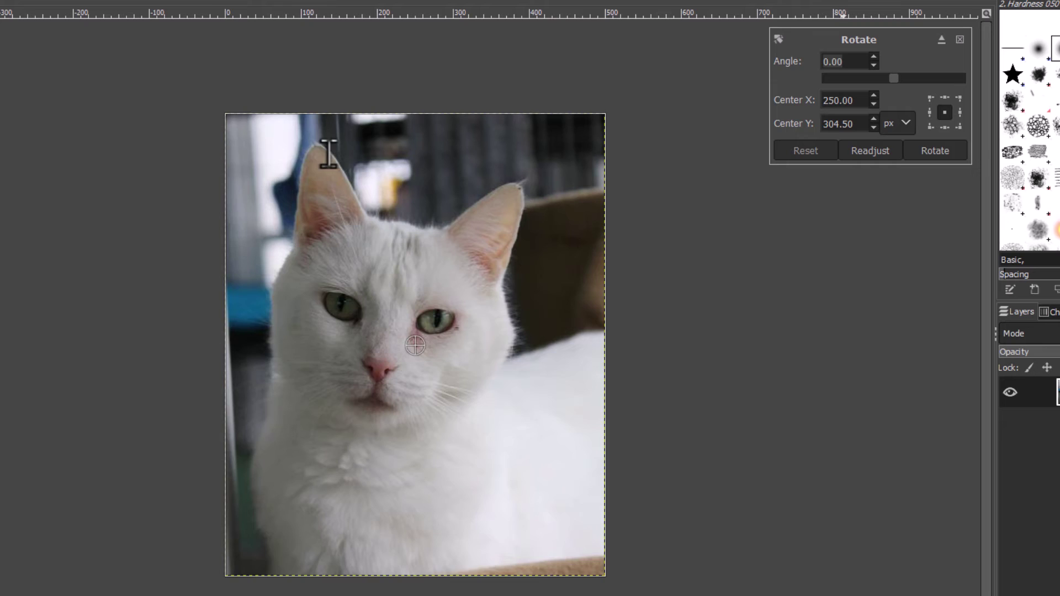
pyautogui.moveTo(327, 154)
pyautogui.mouseDown()
pyautogui.moveTo(282, 170)
pyautogui.moveTo(328, 158)
pyautogui.mouseUp()
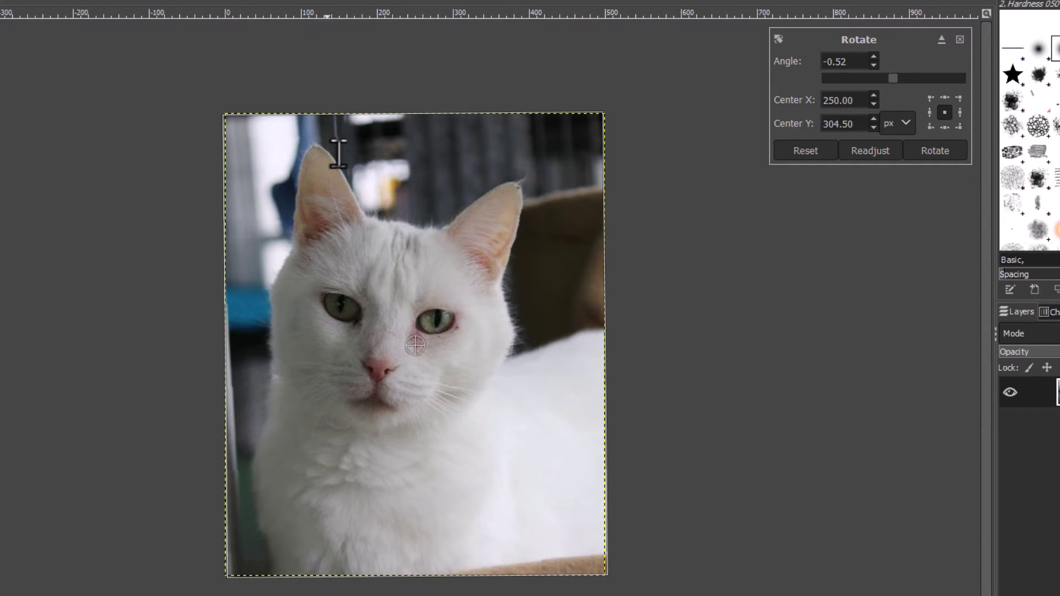
pyautogui.moveTo(338, 152)
pyautogui.mouseDown()
pyautogui.moveTo(260, 237)
pyautogui.moveTo(307, 209)
pyautogui.moveTo(405, 208)
pyautogui.moveTo(475, 256)
pyautogui.moveTo(381, 229)
pyautogui.moveTo(324, 266)
pyautogui.moveTo(372, 237)
pyautogui.mouseUp()
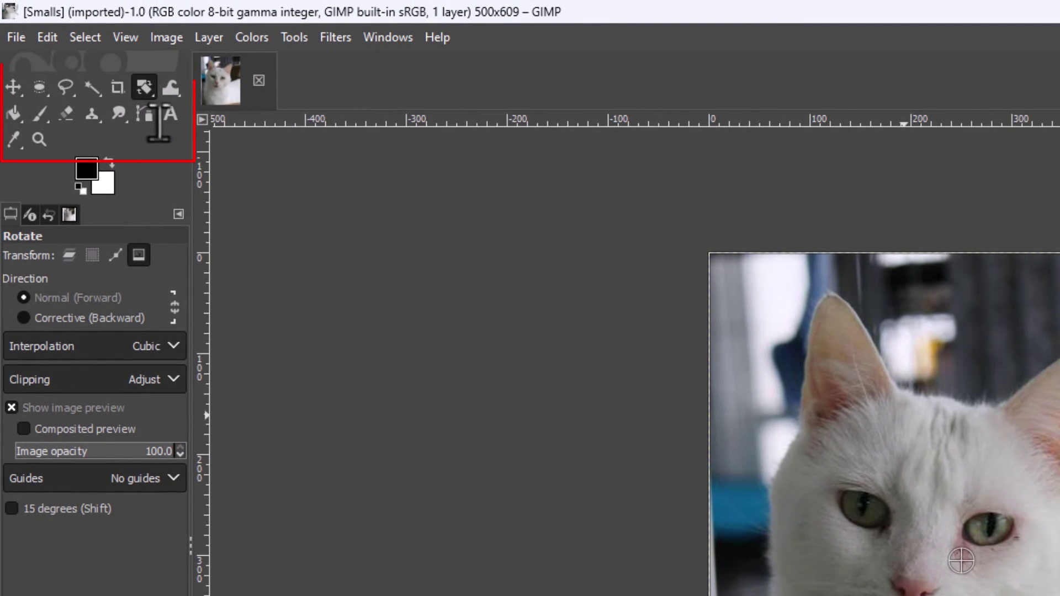
# - Switch from Unified Transform to the Rotate tool in the transform tool group
pyautogui.click(144, 91)
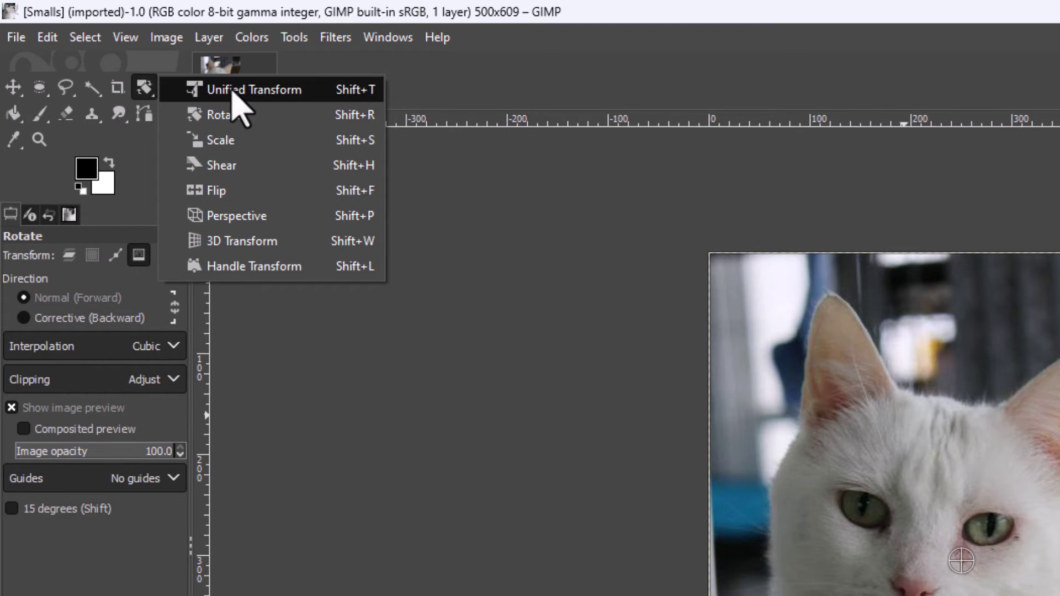
pyautogui.click(312, 93)
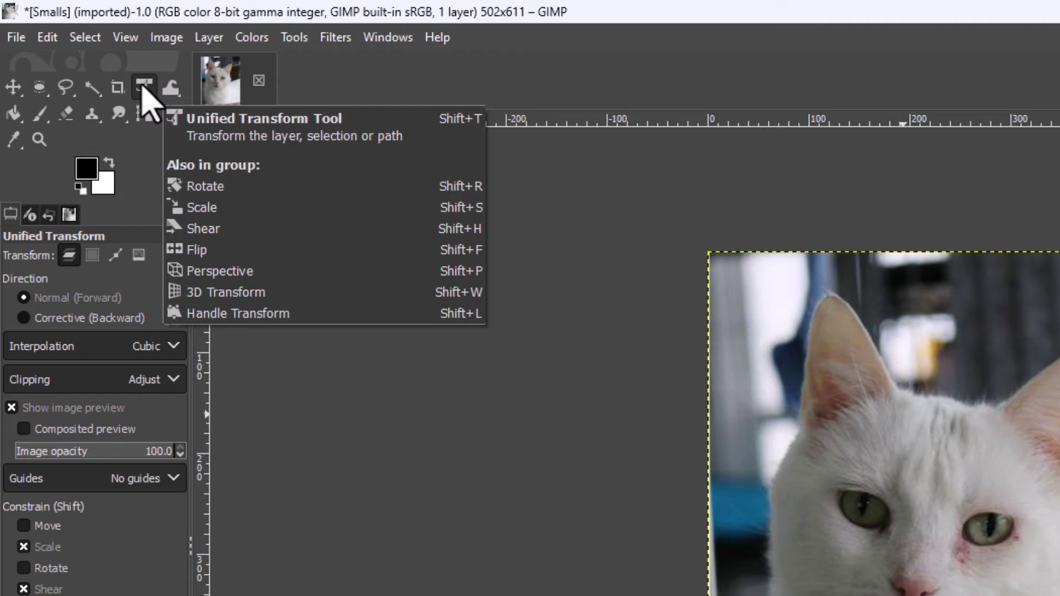
pyautogui.rightClick(143, 85)
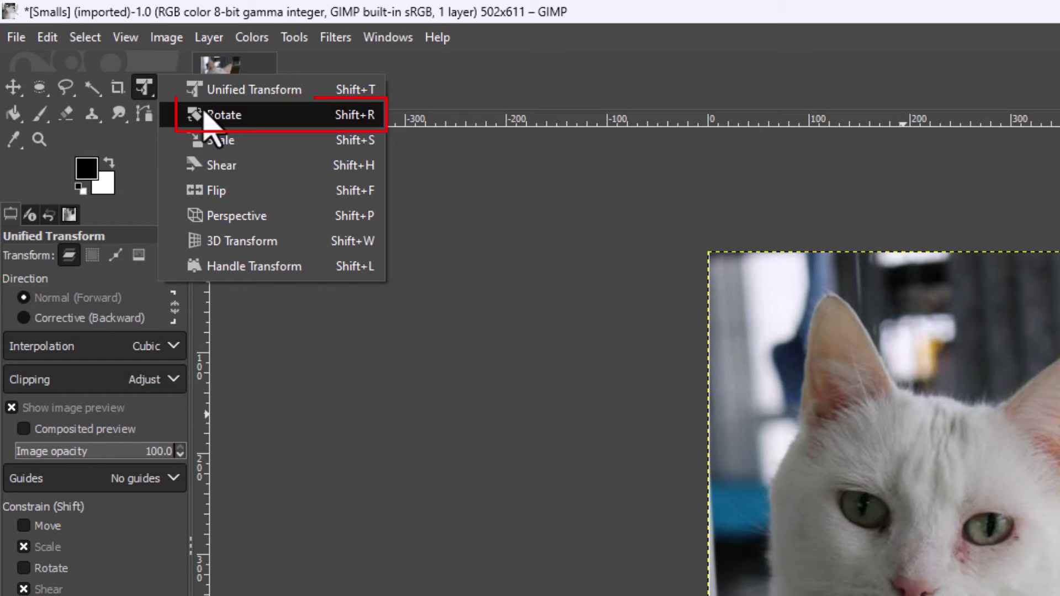
pyautogui.click(262, 119)
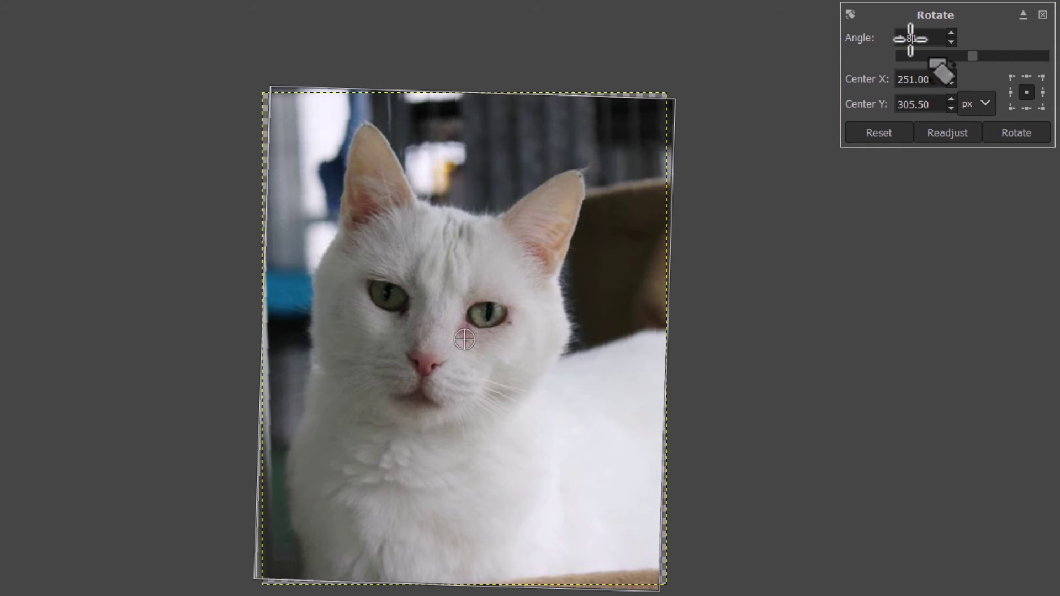
# - Adjust the Angle spinner up to about 49 degrees, then back to about 45
pyautogui.click(950, 33)
pyautogui.moveTo(950, 33); pyautogui.dragTo(951, 41)
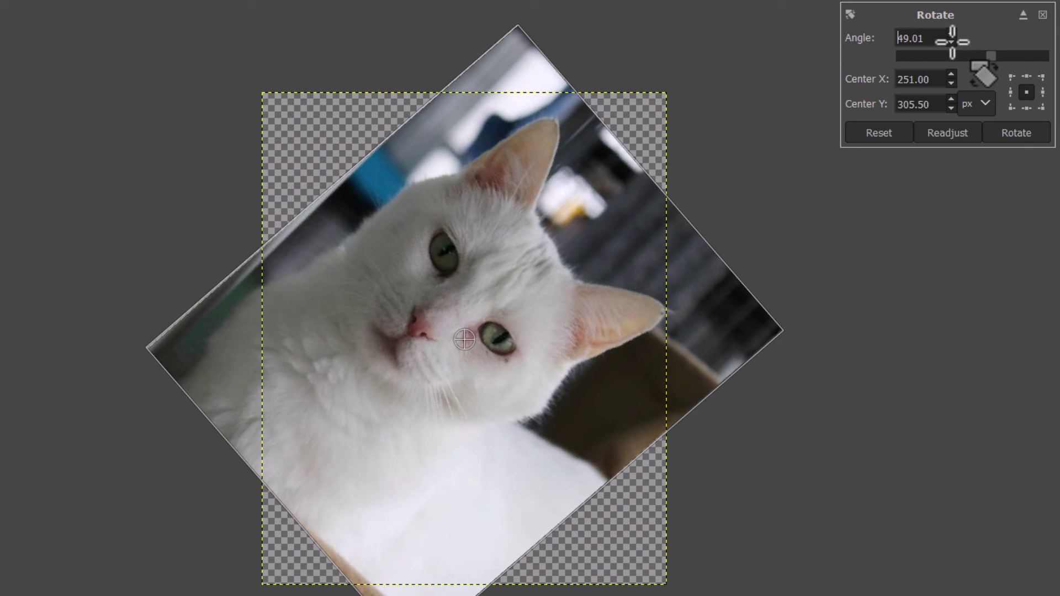
pyautogui.click(951, 42)
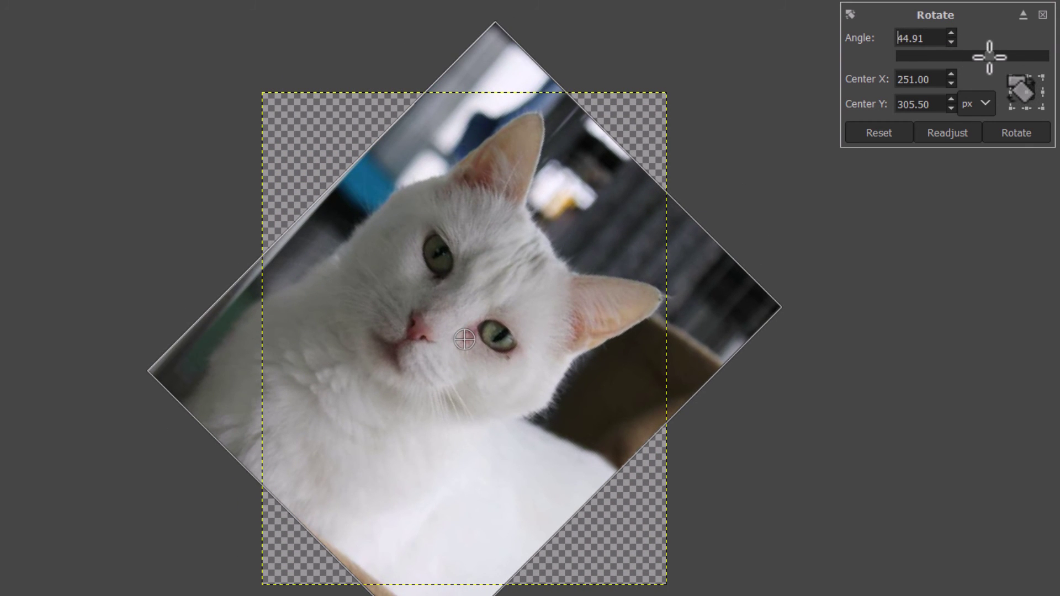